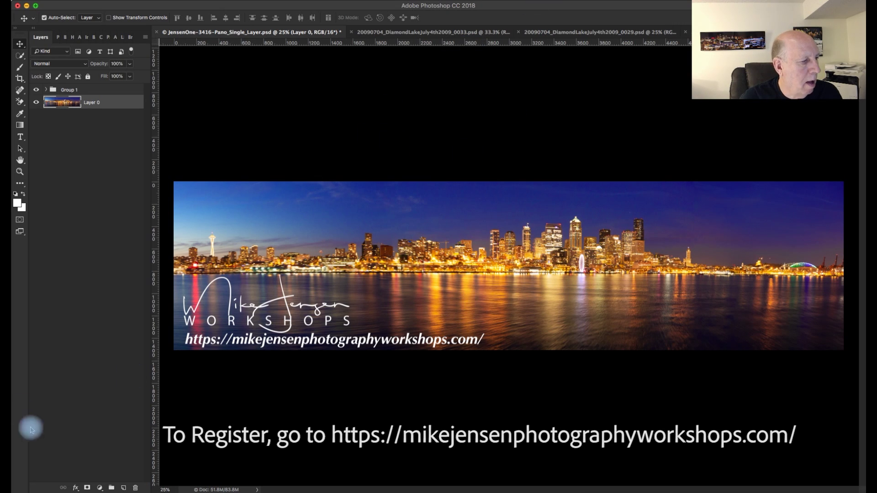
# - Zoom in to 100% on the downtown Seattle skyline
pyautogui.click(20, 171)
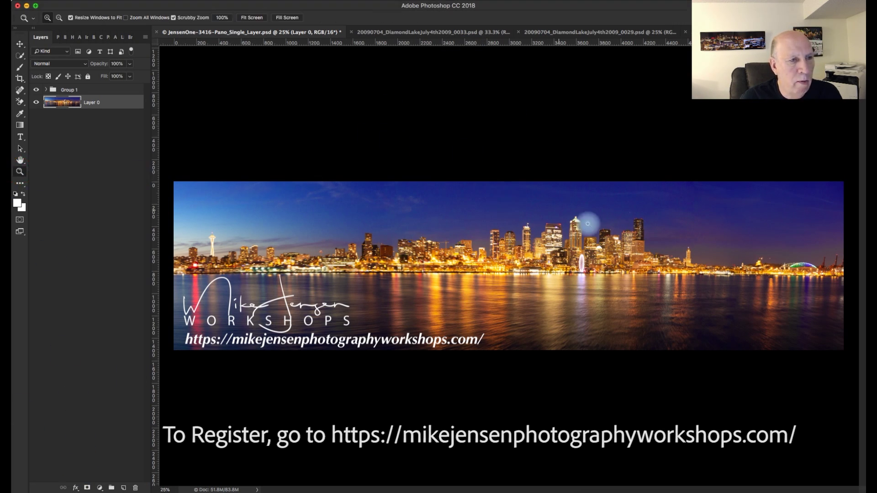
pyautogui.click(713, 225)
pyautogui.click(713, 225)
pyautogui.click(713, 225)
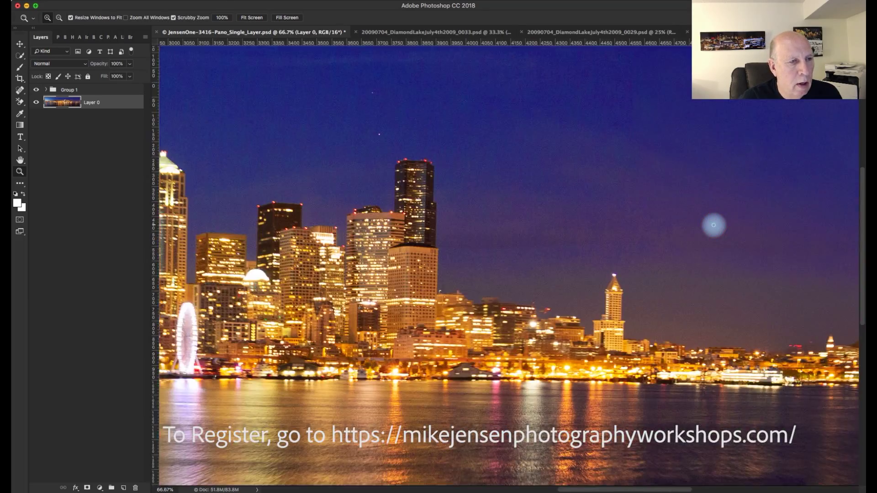
pyautogui.click(713, 224)
pyautogui.scroll(3, 713, 224)
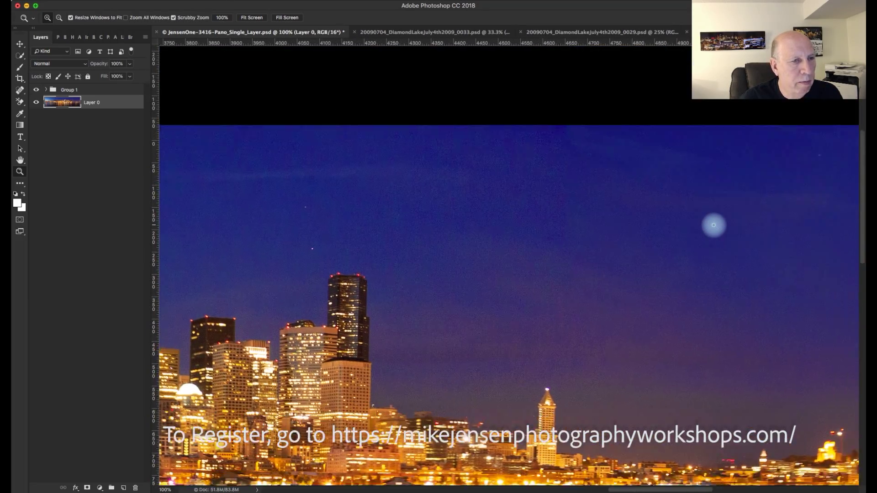
pyautogui.scroll(-3, 713, 225)
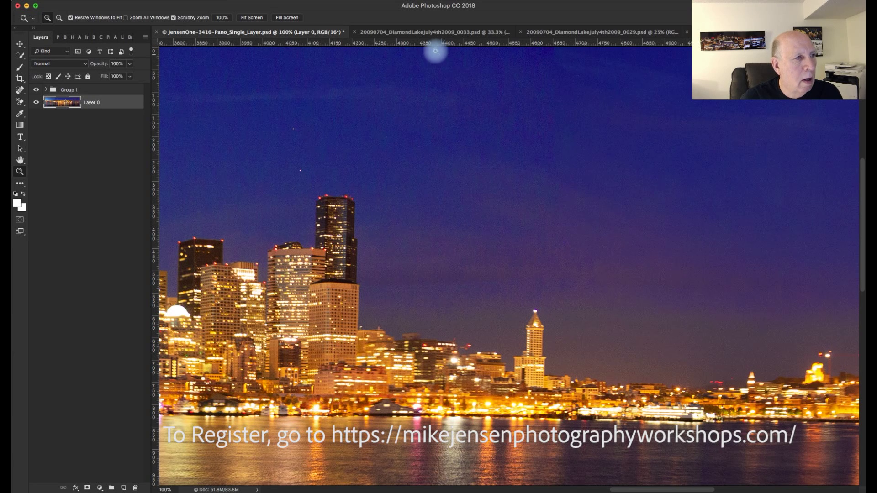
# - Drag the fireworks photo onto the panorama as Layer 1, accepting the bit-depth warning
pyautogui.click(422, 33)
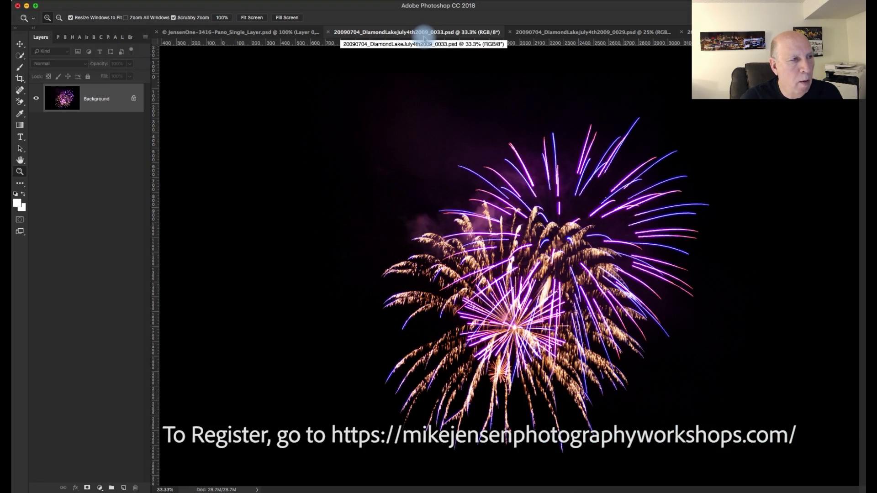
pyautogui.click(19, 43)
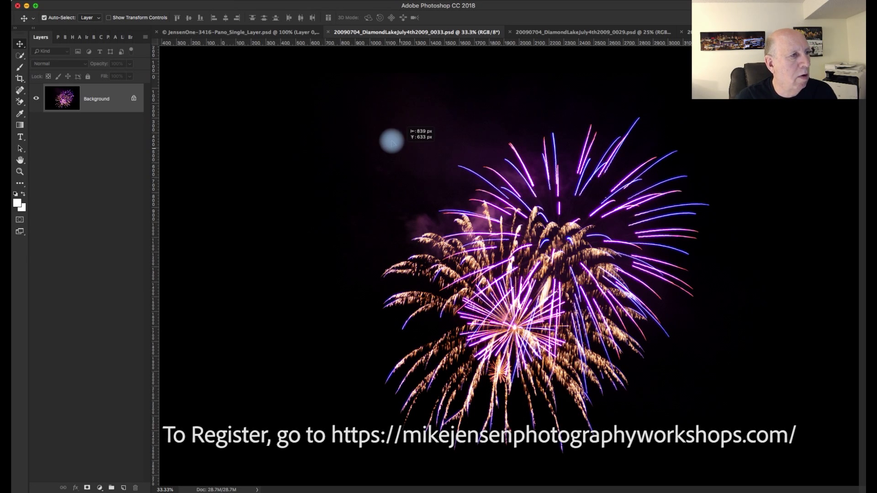
pyautogui.click(235, 33)
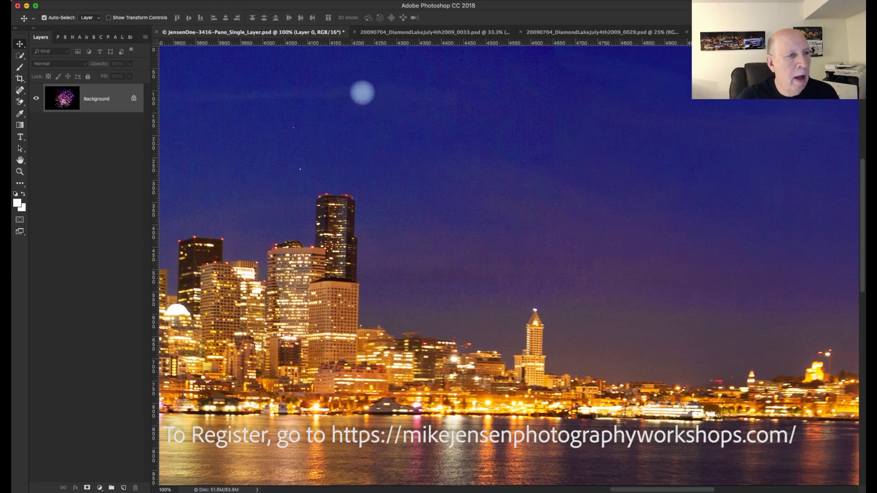
pyautogui.moveTo(565, 200); pyautogui.dragTo(554, 182)
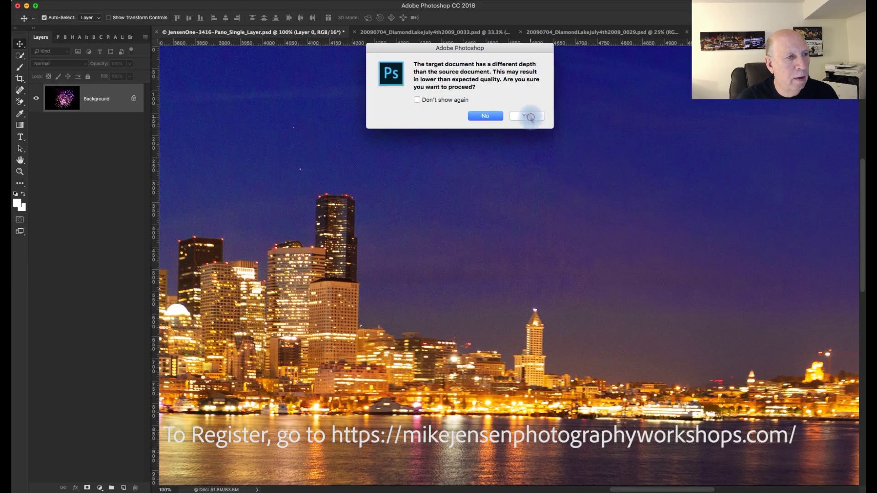
pyautogui.click(525, 117)
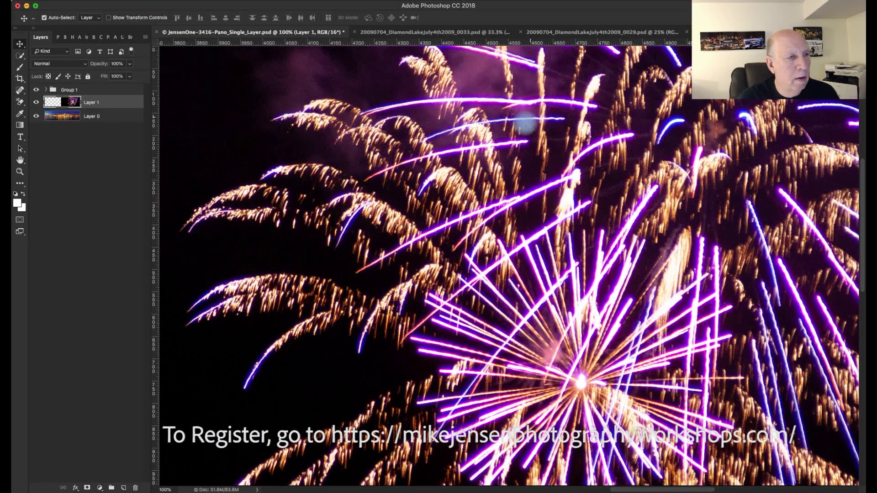
pyautogui.click(20, 171)
# - Zoom out to 25% and move the fireworks layer toward the panorama's middle
pyautogui.keyDown('alt'); pyautogui.click(651, 285); pyautogui.keyUp('alt')
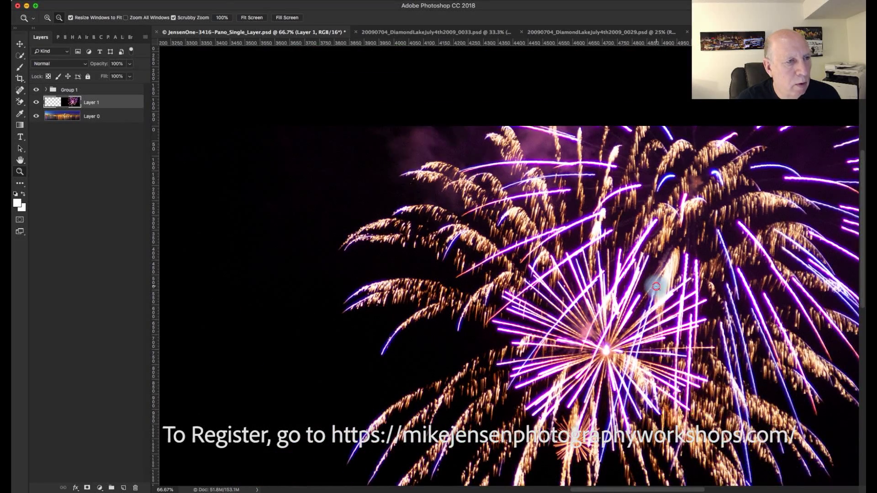
pyautogui.keyDown('alt'); pyautogui.click(650, 286); pyautogui.keyUp('alt')
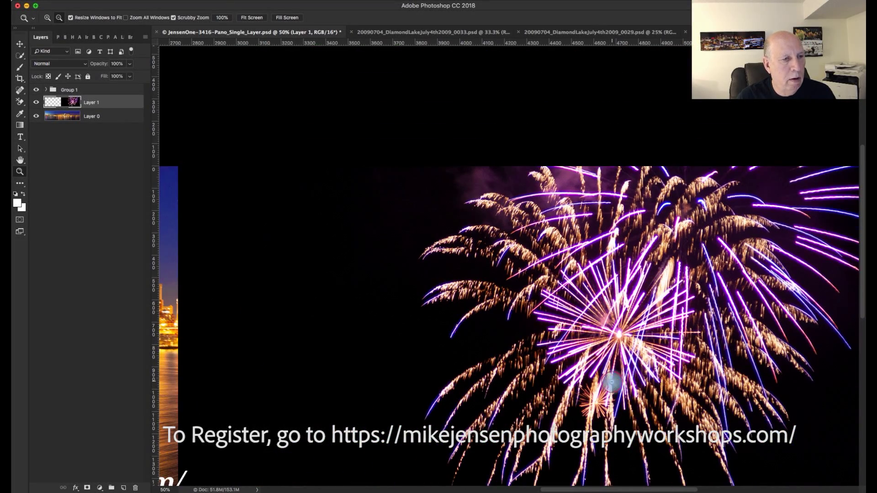
pyautogui.keyDown('alt'); pyautogui.click(619, 383); pyautogui.keyUp('alt')
pyautogui.hscroll(-5, 627, 384)
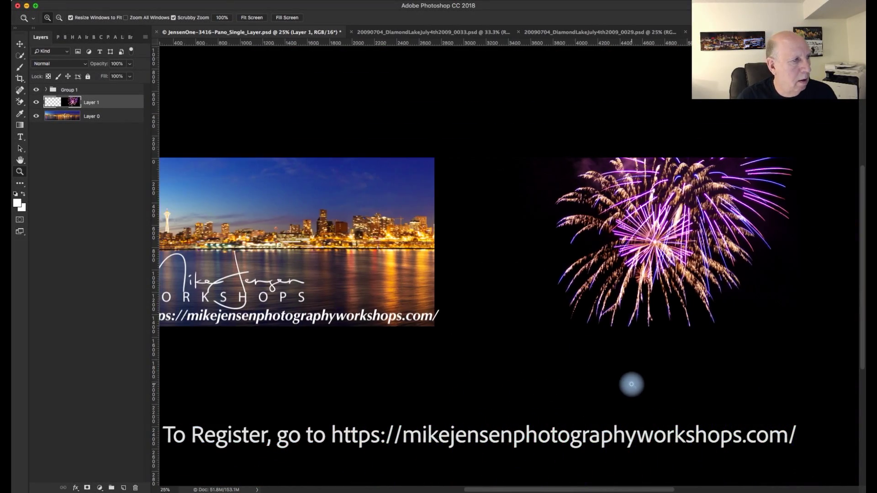
pyautogui.click(20, 44)
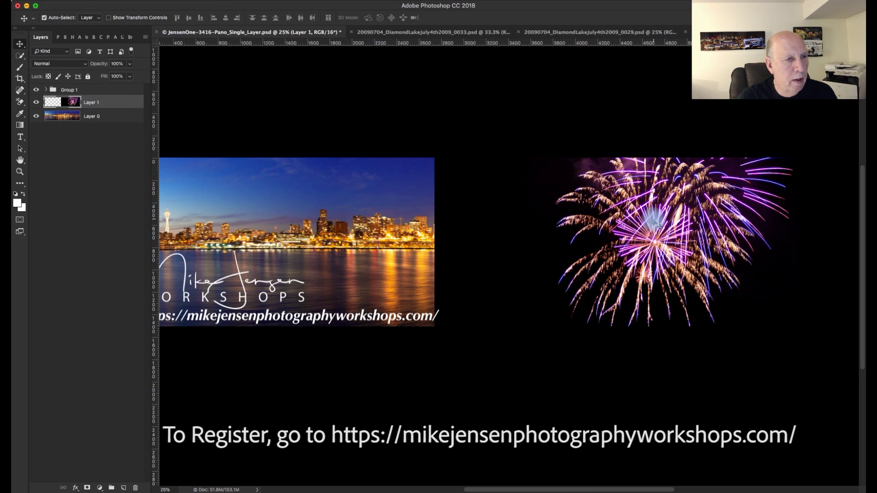
pyautogui.moveTo(692, 220); pyautogui.dragTo(505, 223)
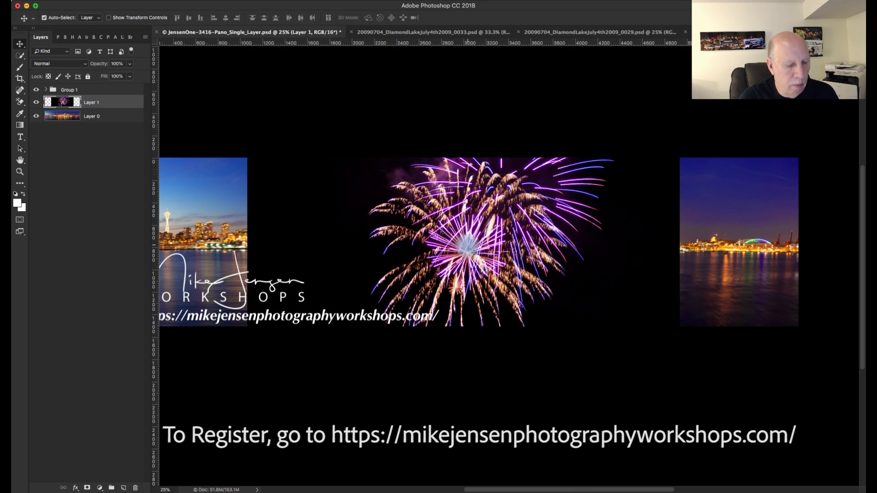
# - Free-transform the fireworks to about 57% and place them over the right-hand skyline
pyautogui.press('super+t')
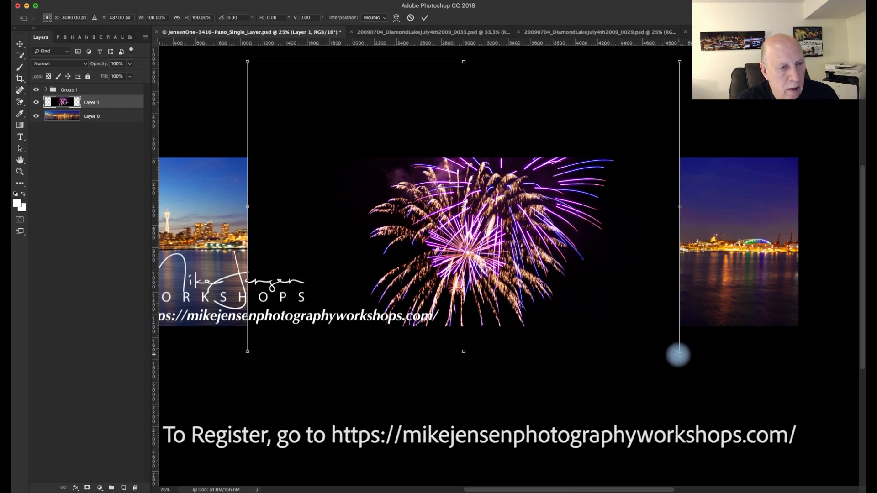
pyautogui.moveTo(680, 351); pyautogui.dragTo(493, 222)
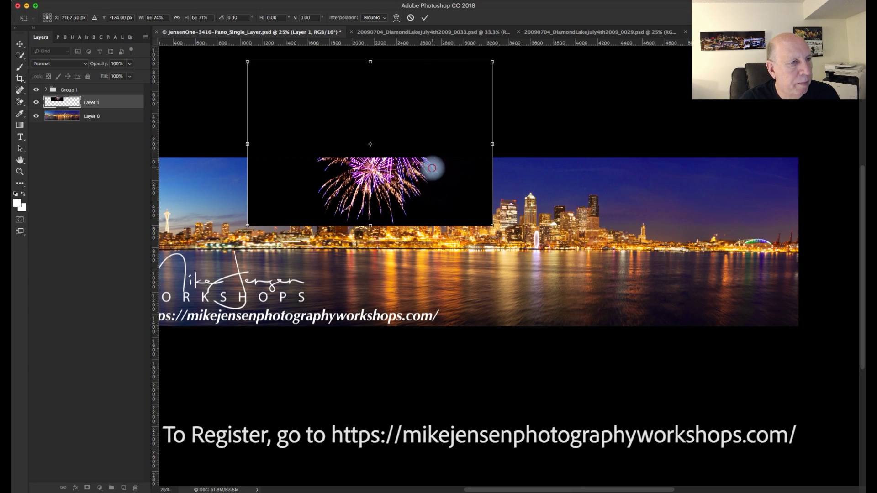
pyautogui.moveTo(434, 167); pyautogui.dragTo(693, 241)
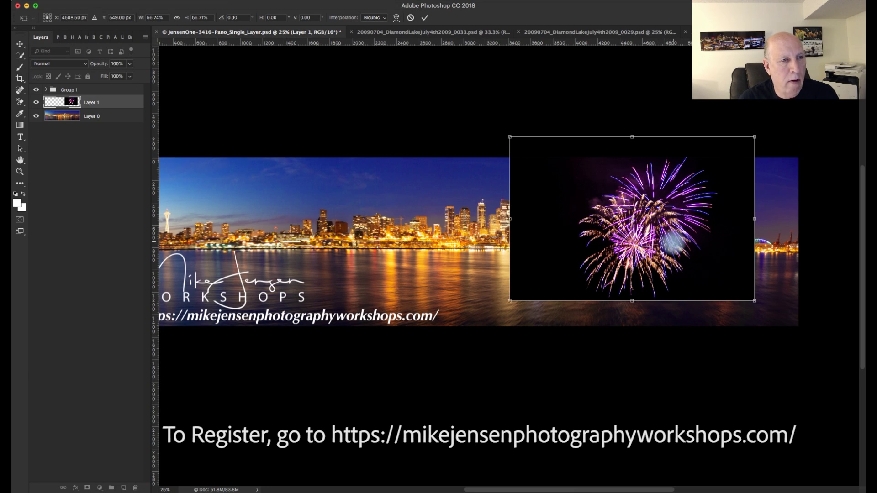
pyautogui.press('Return')
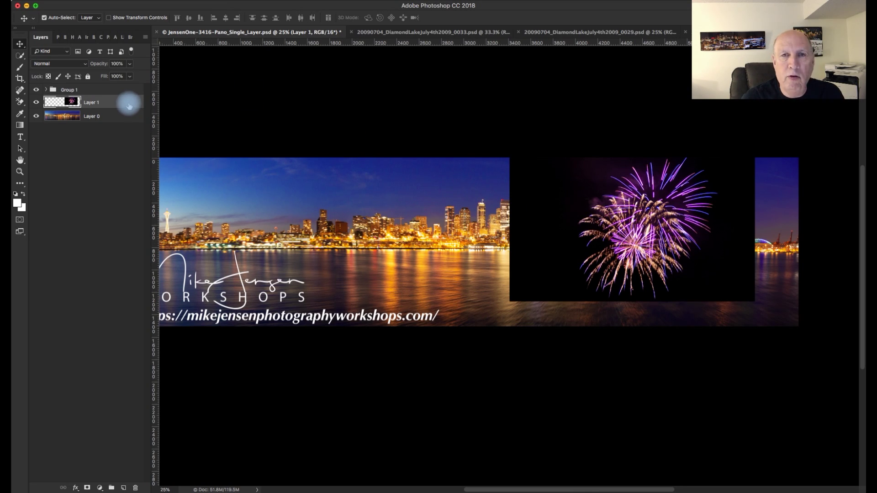
# - Split Layer 1's Blend If This Layer black slider to 22/111 to hide the dark background
pyautogui.press('h')
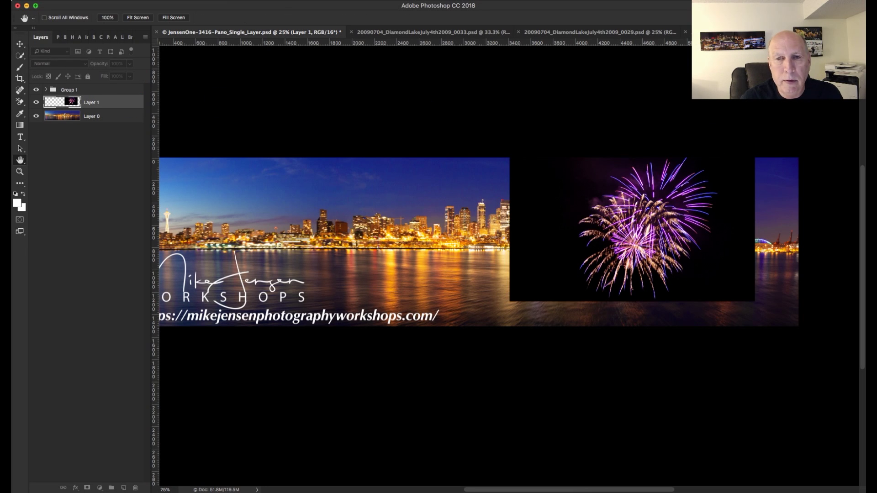
pyautogui.moveTo(616, 205); pyautogui.dragTo(385, 284)
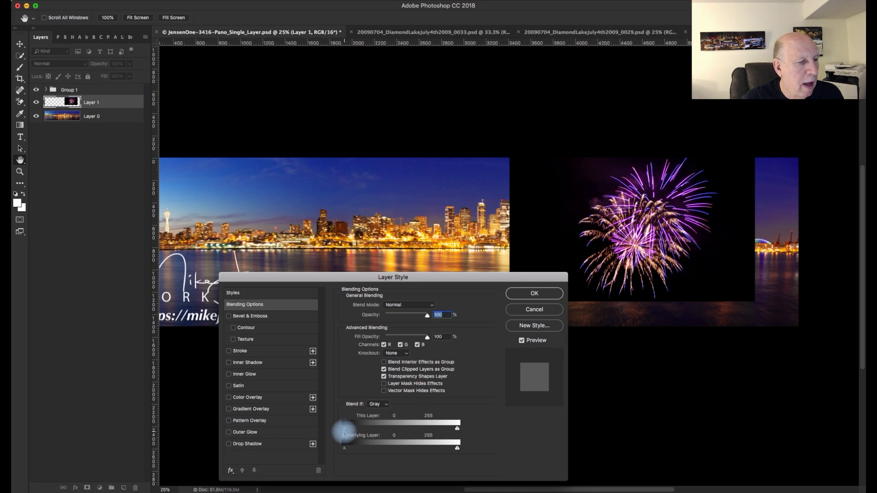
pyautogui.moveTo(345, 433); pyautogui.dragTo(353, 433)
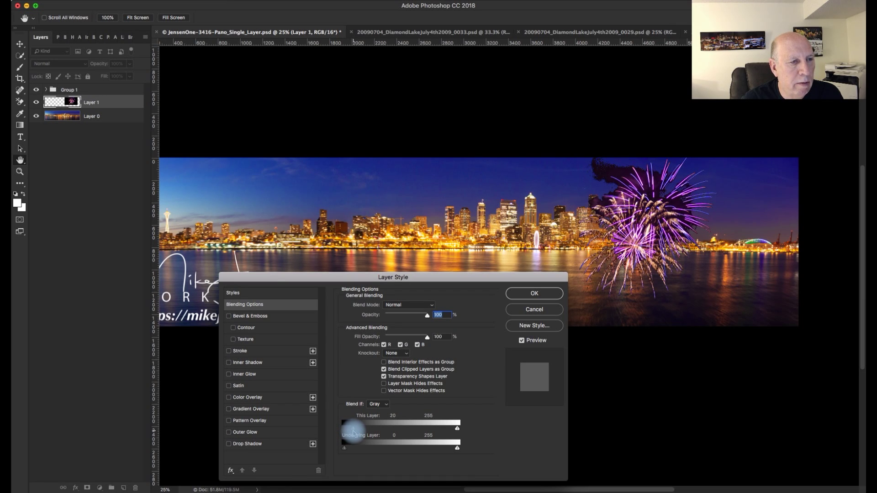
pyautogui.moveTo(354, 433); pyautogui.dragTo(357, 434)
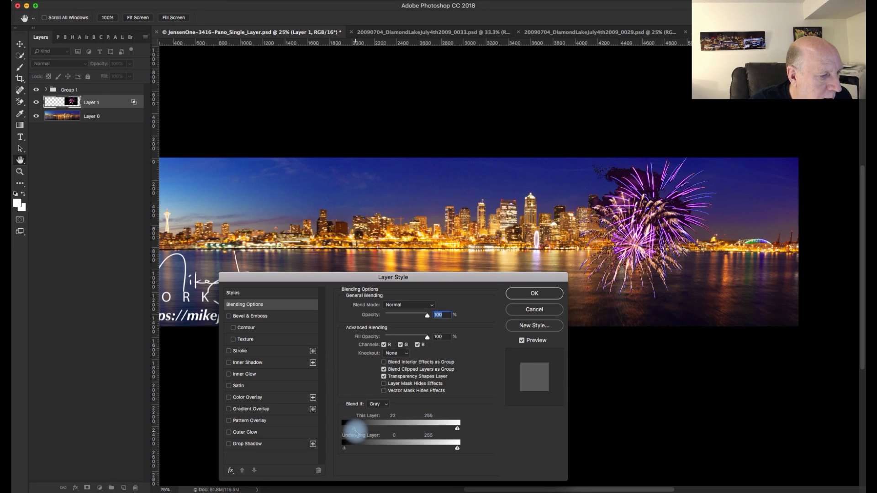
pyautogui.moveTo(354, 432); pyautogui.dragTo(394, 433)
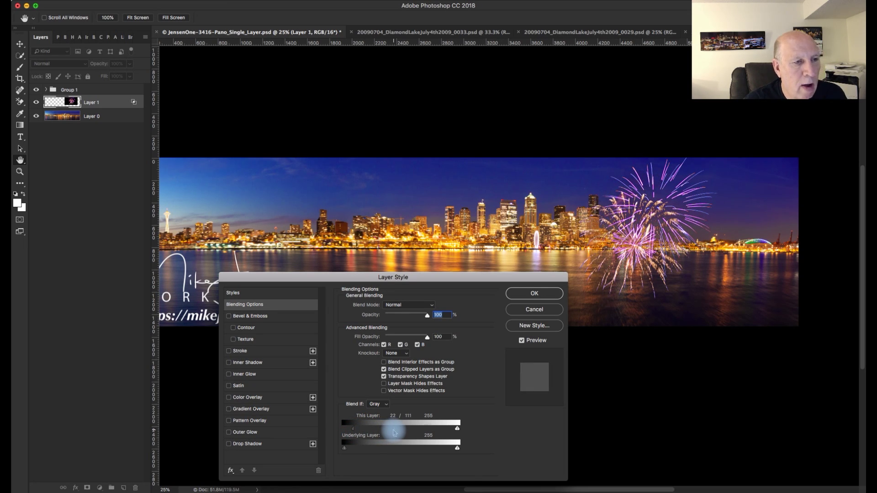
# - Apply the blending options and nudge the fireworks further right over the sky
pyautogui.click(533, 294)
pyautogui.click(20, 44)
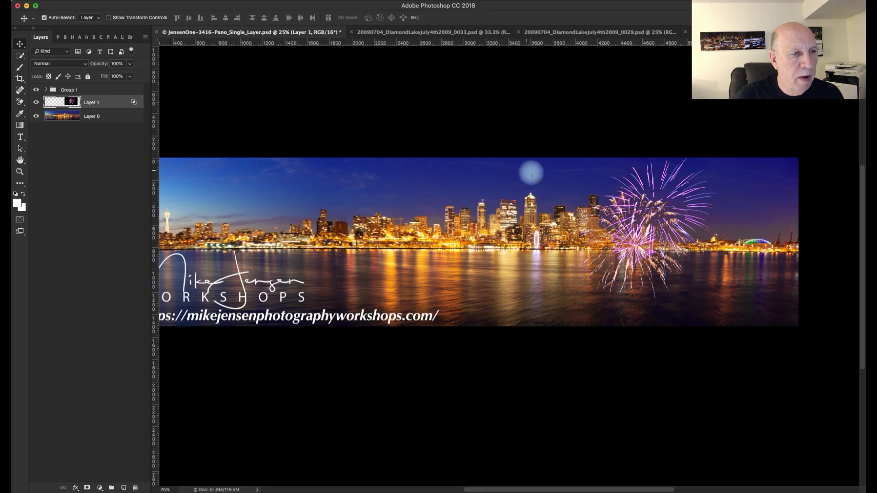
pyautogui.moveTo(631, 204); pyautogui.dragTo(684, 208)
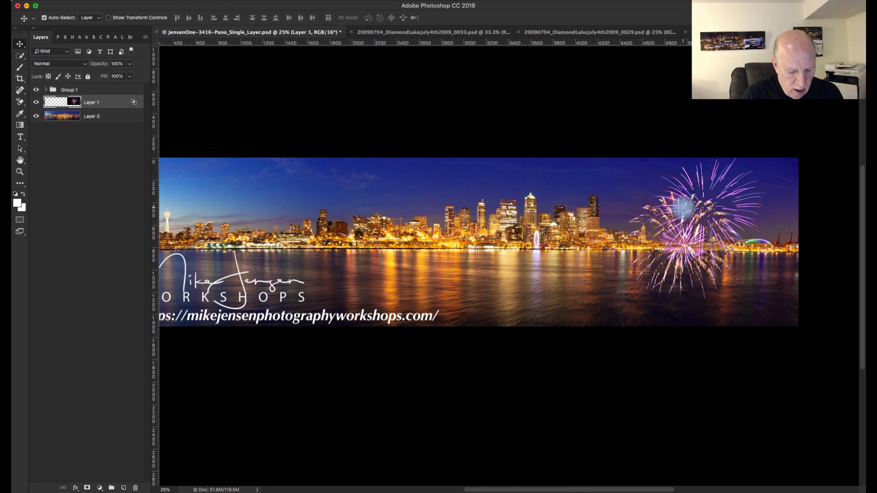
# - Scale the pink burst to about 40% and place it in the upper-right sky
pyautogui.press('super+t')
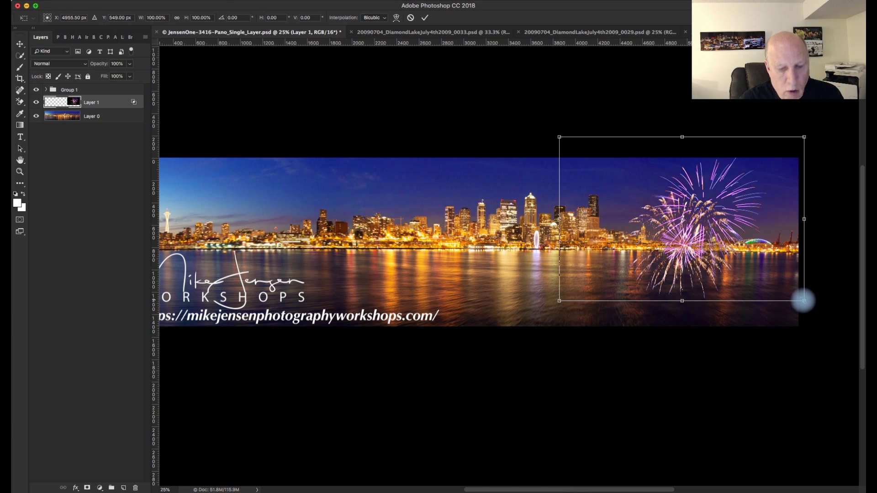
pyautogui.moveTo(803, 300); pyautogui.dragTo(690, 225)
pyautogui.moveTo(634, 182); pyautogui.dragTo(689, 197)
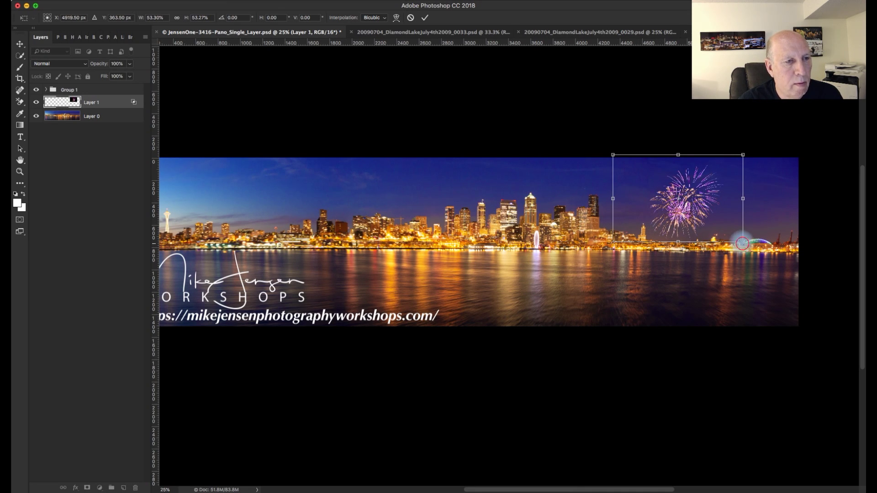
pyautogui.moveTo(743, 242); pyautogui.dragTo(700, 204)
pyautogui.press('Return')
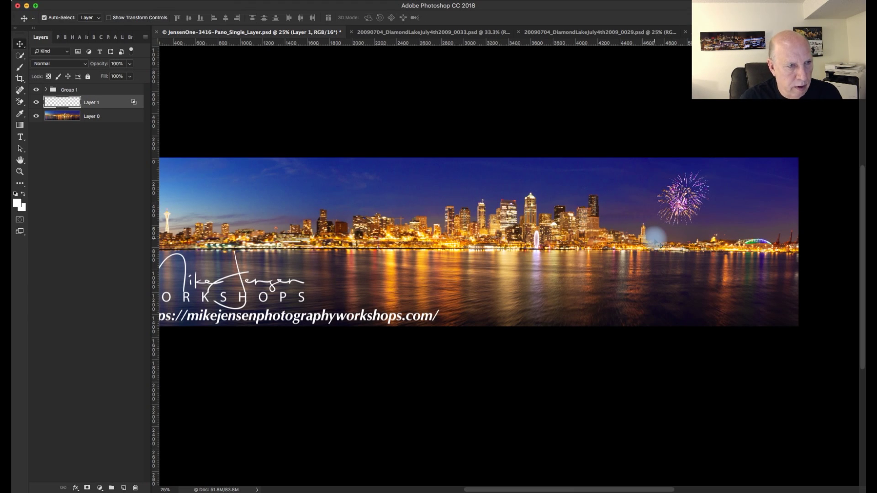
pyautogui.click(563, 32)
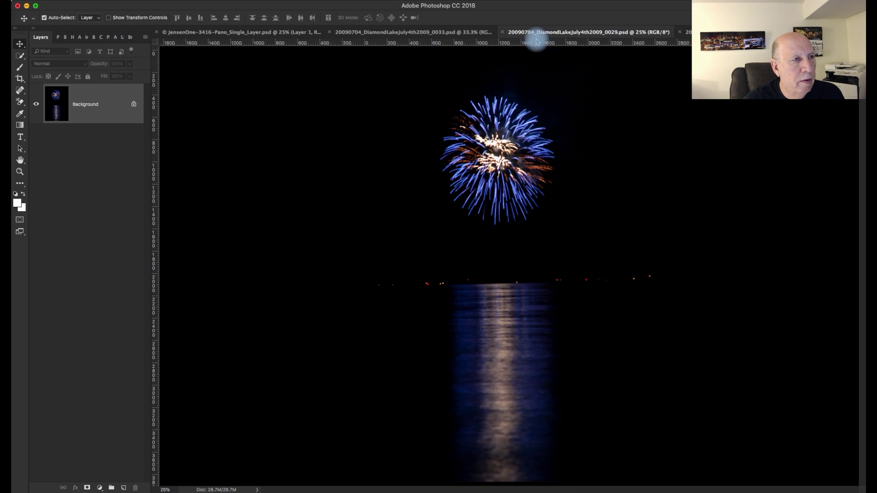
# - Bring the orange fireworks photo in as Layer 2, scaled to about 60%
pyautogui.click(683, 32)
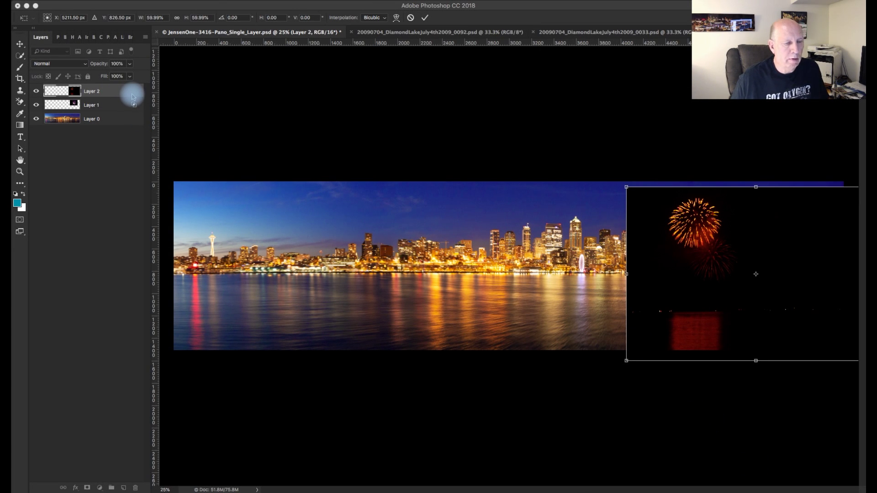
pyautogui.click(132, 97)
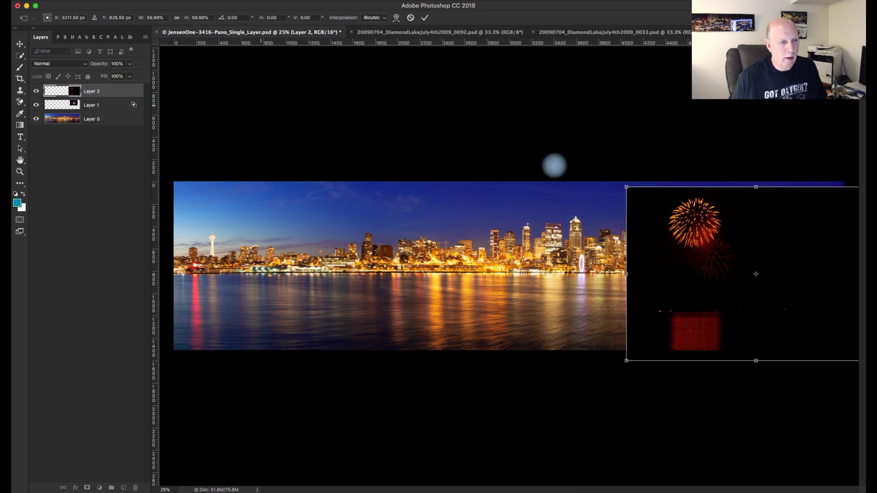
pyautogui.press('Return')
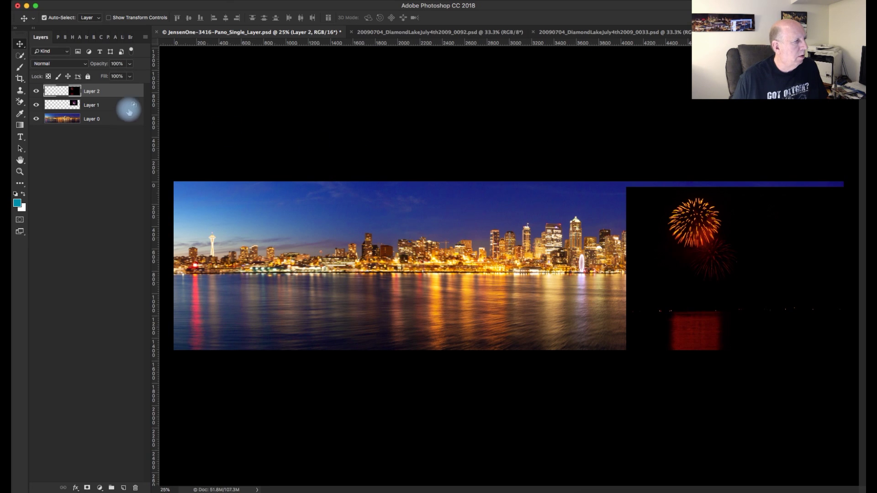
# - Open Layer 2's blending options and zoom in on the right-hand sky
pyautogui.doubleClick(132, 92)
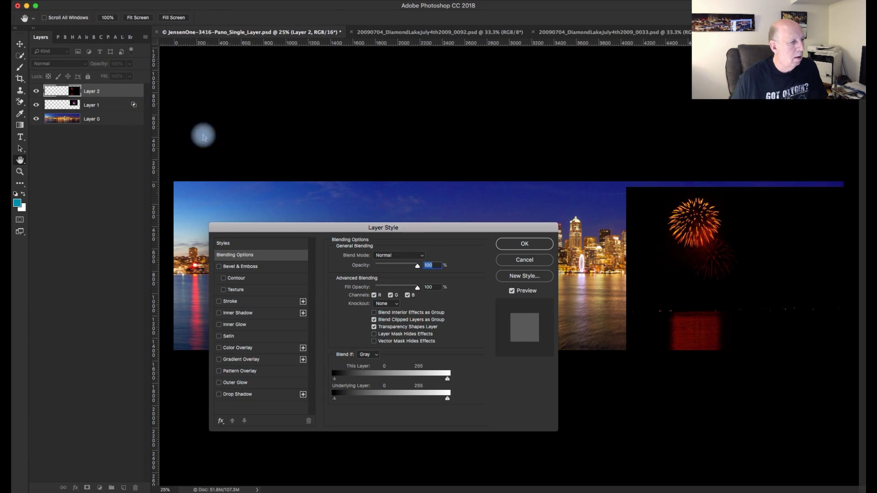
pyautogui.moveTo(427, 229); pyautogui.dragTo(531, 212)
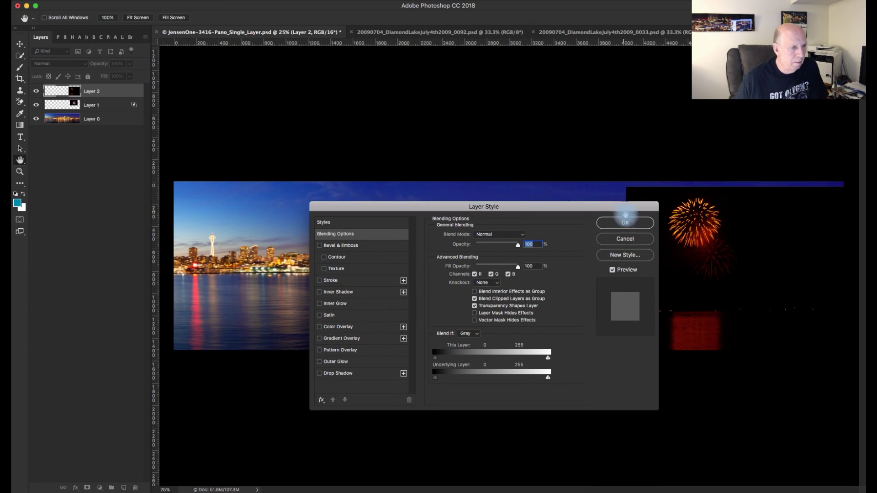
pyautogui.click(621, 223)
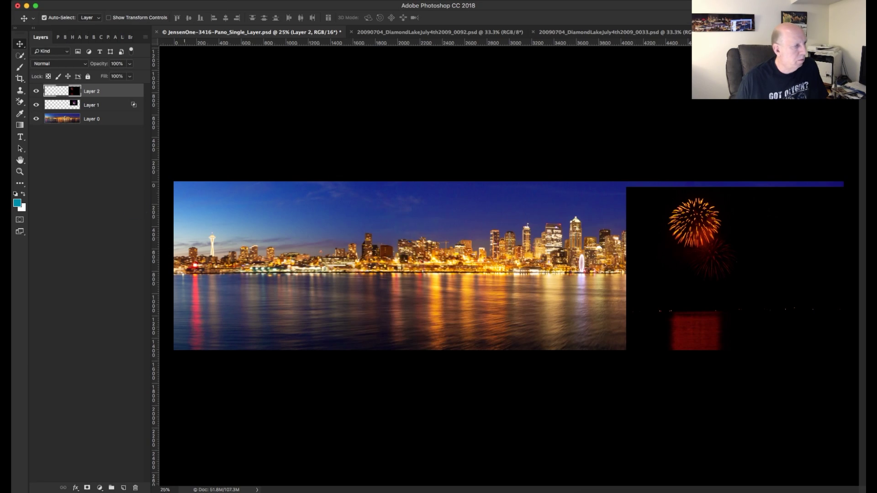
pyautogui.click(19, 172)
pyautogui.click(510, 281)
pyautogui.moveTo(510, 282); pyautogui.dragTo(510, 282)
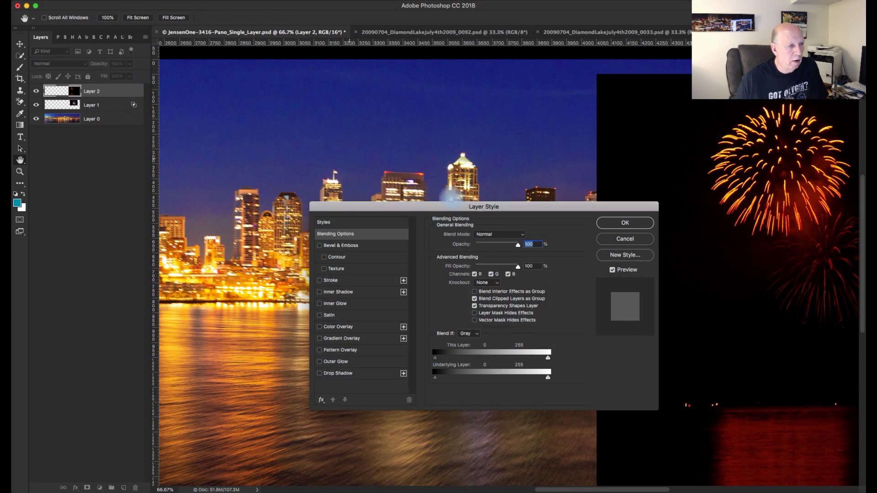
pyautogui.moveTo(519, 209); pyautogui.dragTo(525, 261)
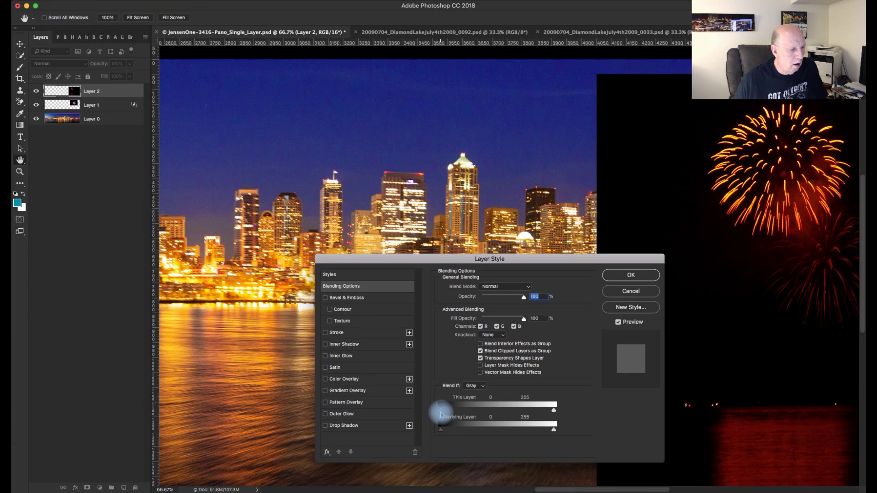
# - Split the Blend If This Layer black slider to 28/111 to drop the black background
pyautogui.moveTo(440, 410); pyautogui.dragTo(489, 410)
pyautogui.moveTo(440, 409); pyautogui.dragTo(452, 410)
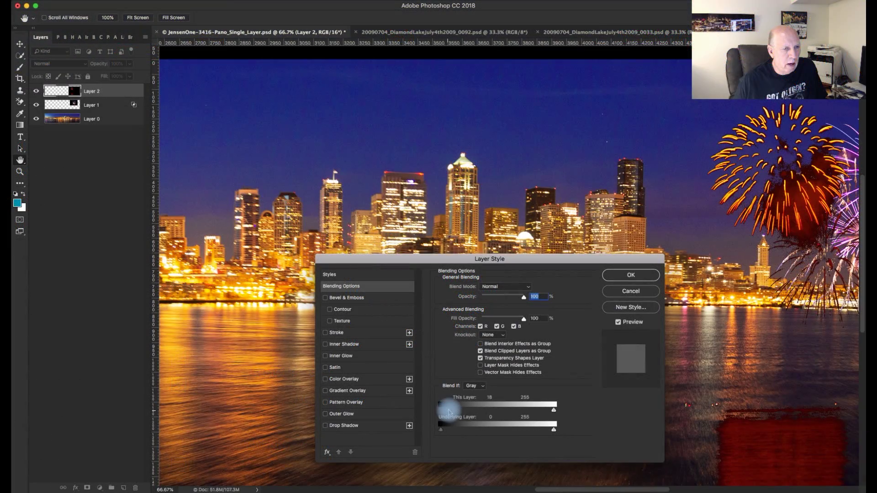
pyautogui.moveTo(449, 411); pyautogui.dragTo(452, 411)
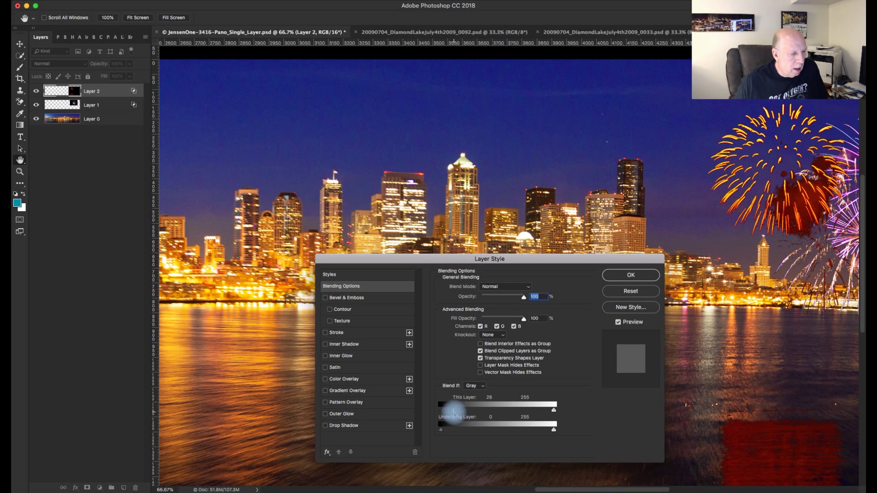
pyautogui.moveTo(454, 414); pyautogui.dragTo(479, 414)
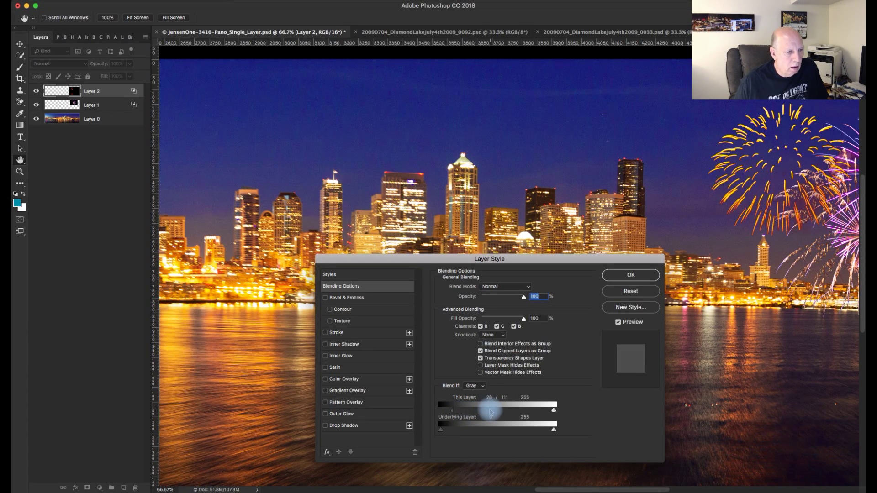
pyautogui.click(630, 276)
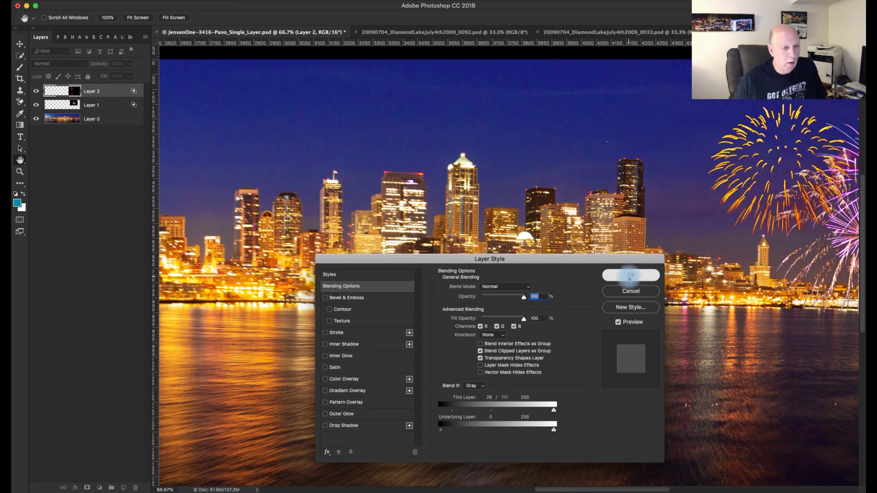
# - Move the orange burst up and right beside the pink burst, then zoom out
pyautogui.press('z')
pyautogui.hscroll(5, 583, 290)
pyautogui.hscroll(10, 583, 290)
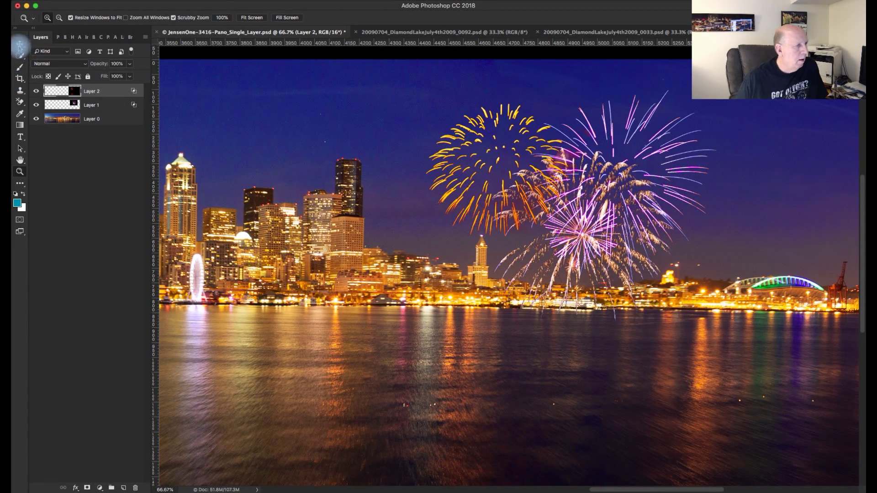
pyautogui.click(19, 44)
pyautogui.scroll(1, 499, 162)
pyautogui.moveTo(499, 162); pyautogui.dragTo(718, 145)
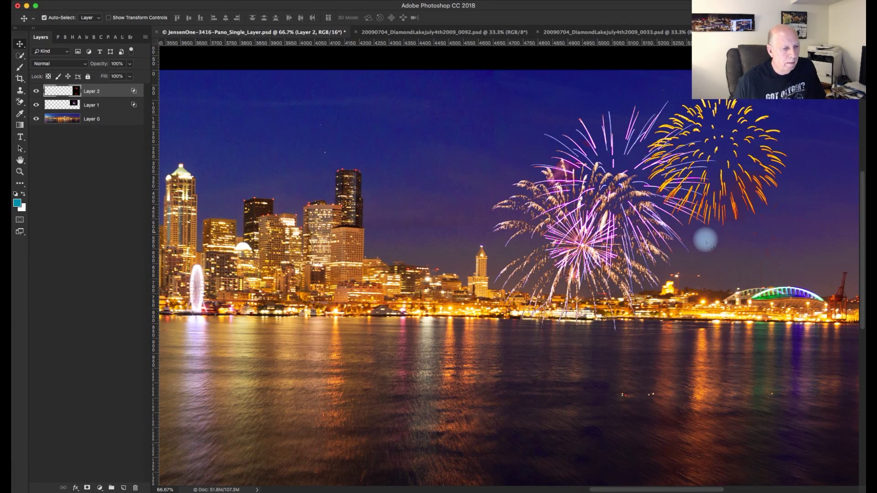
pyautogui.click(20, 172)
pyautogui.keyDown('alt'); pyautogui.click(648, 261); pyautogui.keyUp('alt')
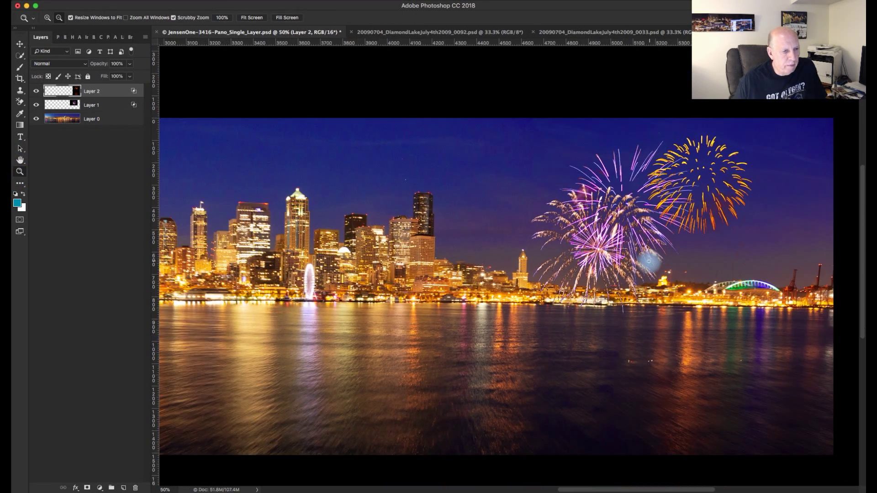
pyautogui.keyDown('alt'); pyautogui.click(648, 261); pyautogui.keyUp('alt')
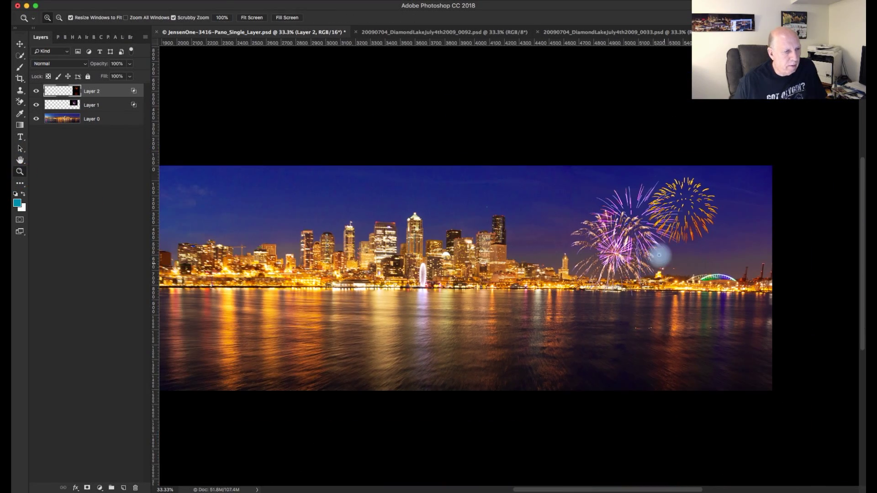
# - Add a layer mask to Layer 2 and paint black over the red glow below the stadium
pyautogui.click(88, 484)
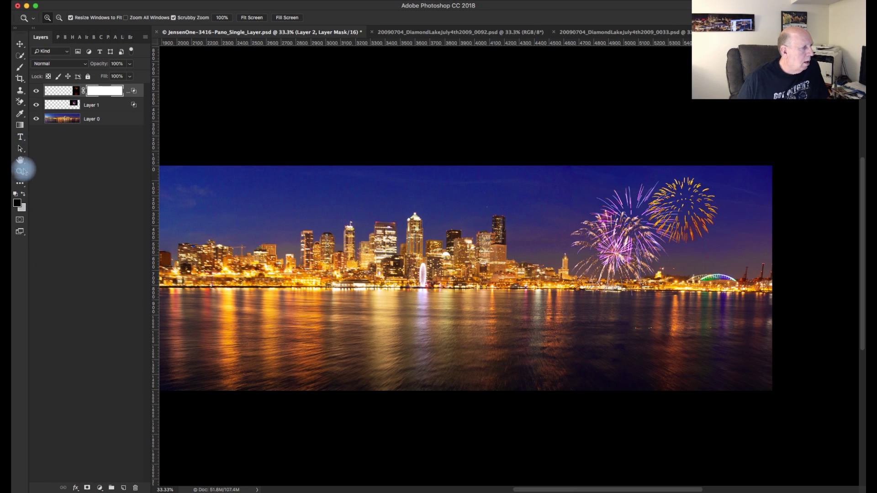
pyautogui.click(20, 68)
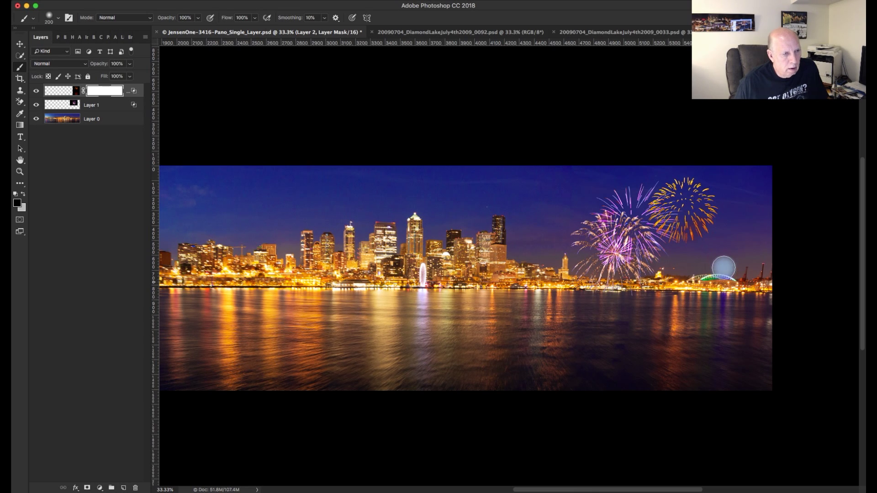
pyautogui.moveTo(719, 262)
pyautogui.mouseDown()
pyautogui.moveTo(686, 326)
pyautogui.moveTo(633, 348)
pyautogui.mouseUp()
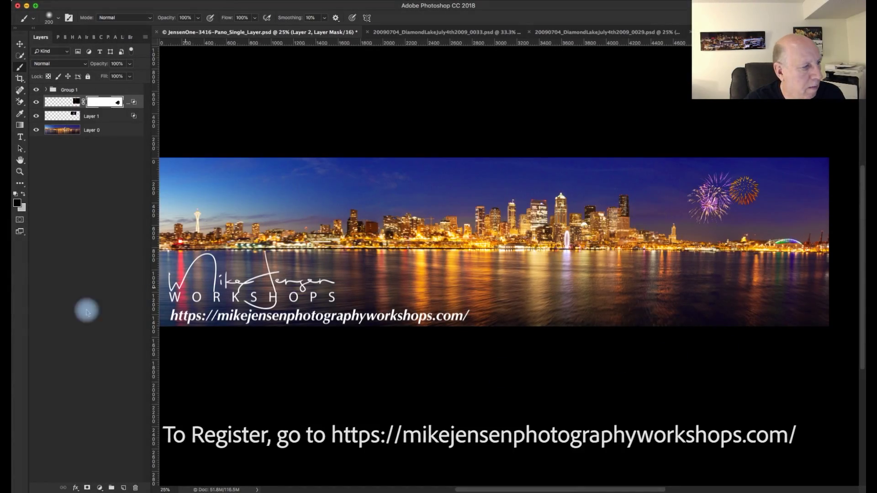
# - Zoom to 100% on the pink and orange fireworks bursts
pyautogui.click(20, 171)
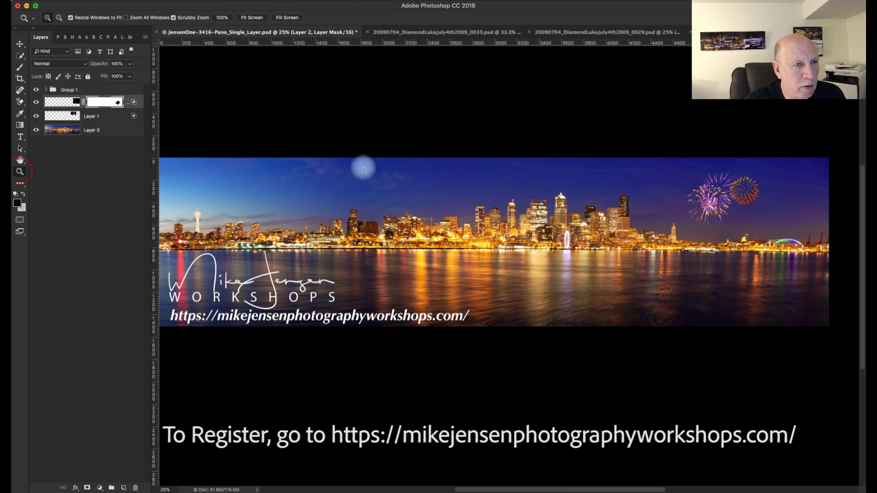
pyautogui.click(763, 197)
pyautogui.click(763, 197)
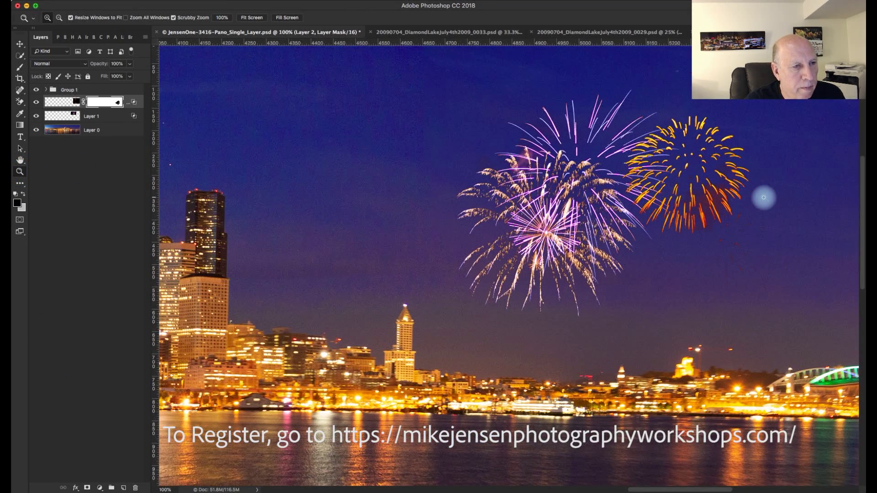